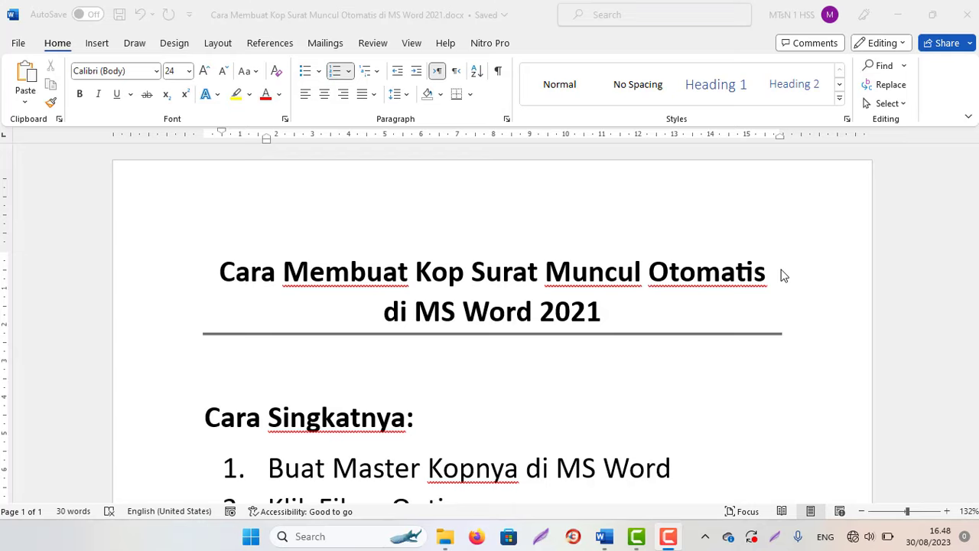
# Review the tutorial notes, then create the new blank document Document18.
pyautogui.click(492, 446)
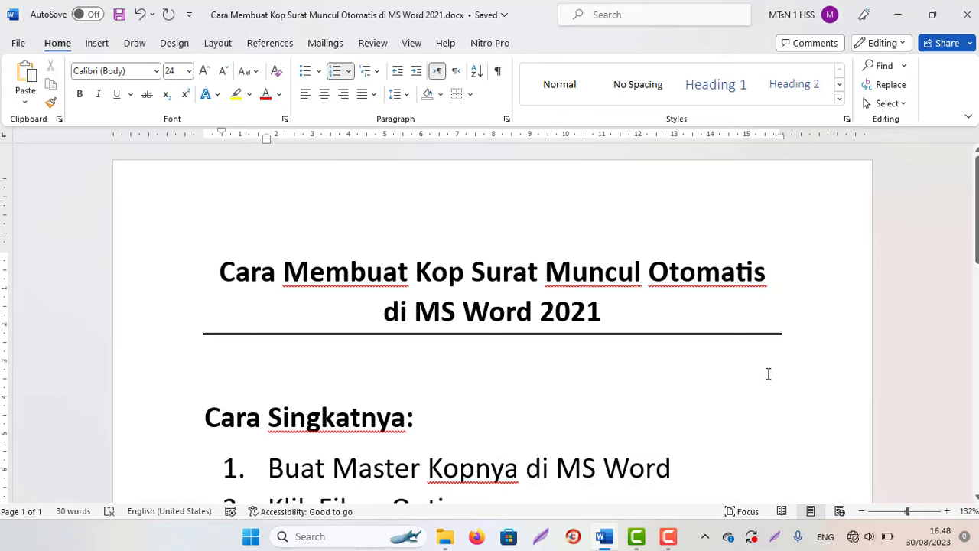
pyautogui.moveTo(976, 239); pyautogui.dragTo(968, 306)
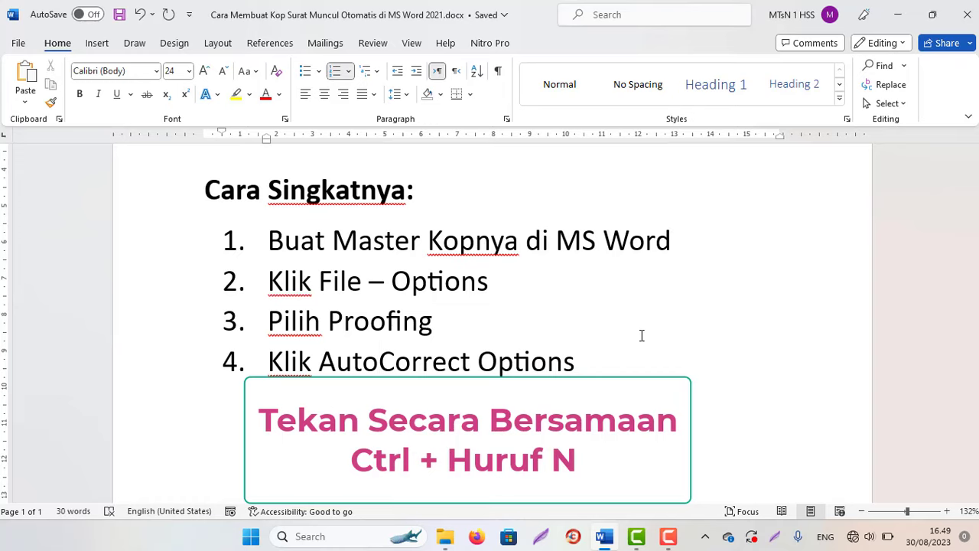
pyautogui.hotkey('ctrl', 'n')
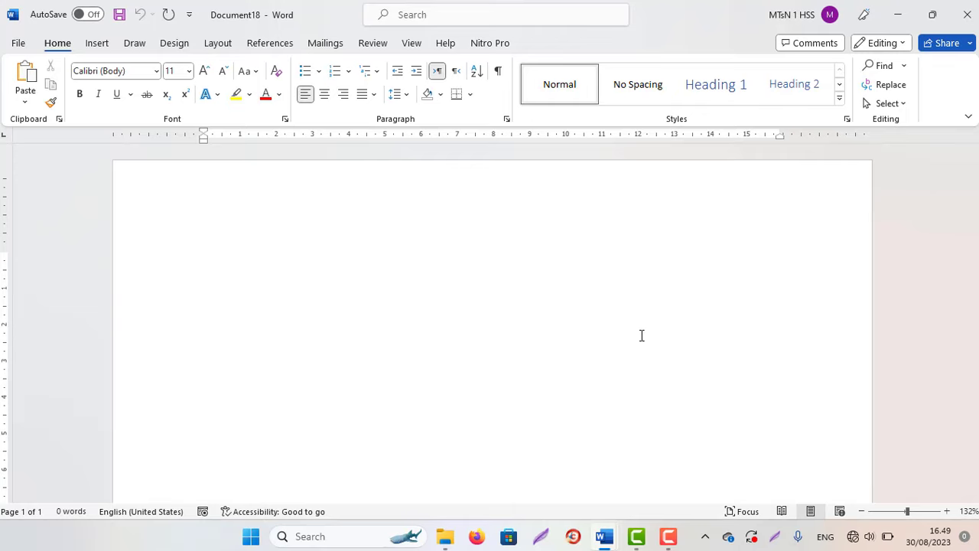
# Expand the KOPS AutoText twice to insert two copies of the ministry letterhead.
pyautogui.write('KO')
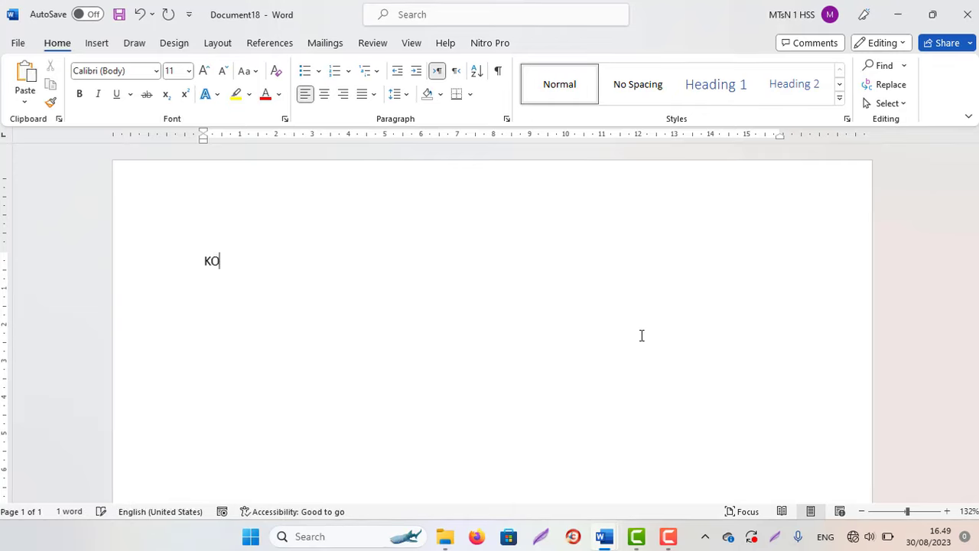
pyautogui.write('PS')
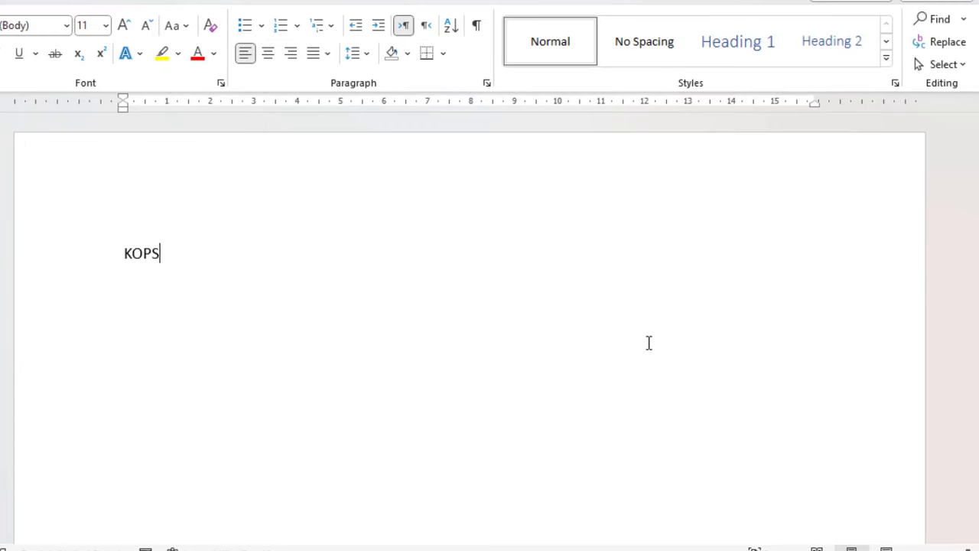
pyautogui.press('F3')
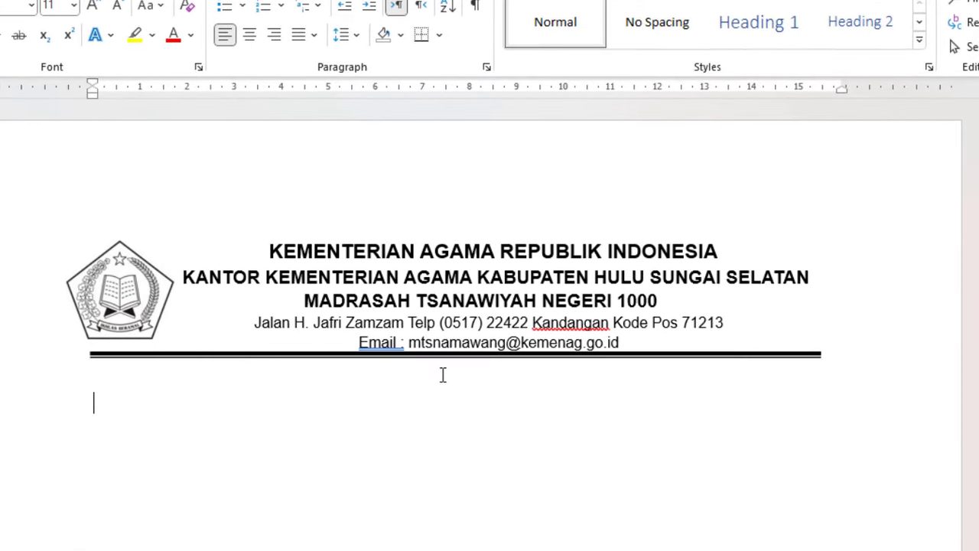
pyautogui.write('K')
pyautogui.write('OPS')
pyautogui.press('F3')
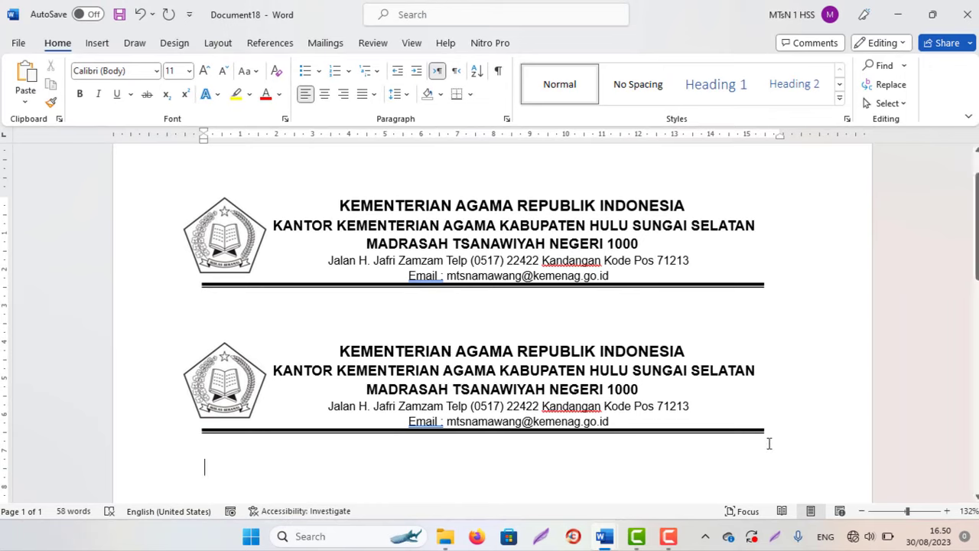
# Delete the second letterhead, change NEGERI 1000 to NEGERI A, and select the letterhead.
pyautogui.moveTo(768, 444); pyautogui.dragTo(262, 340)
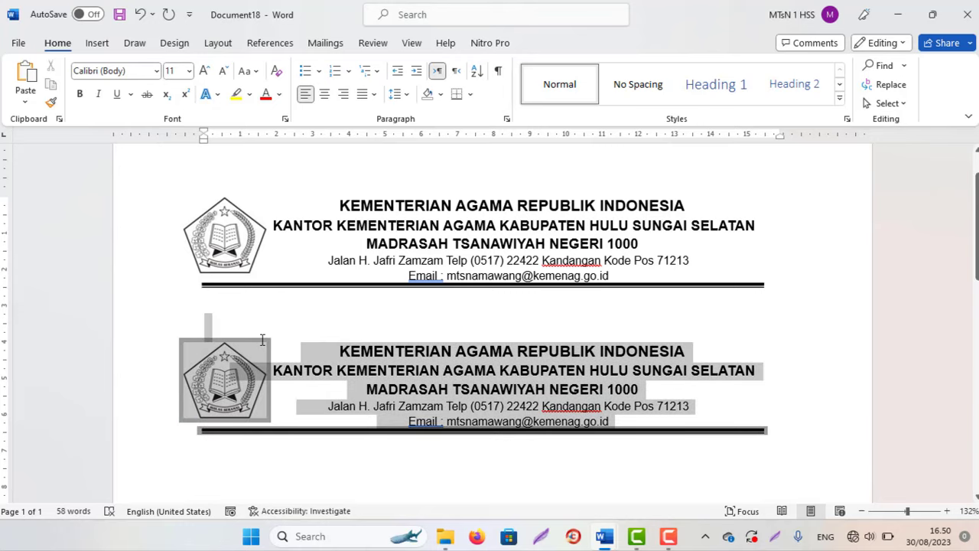
pyautogui.press('Delete')
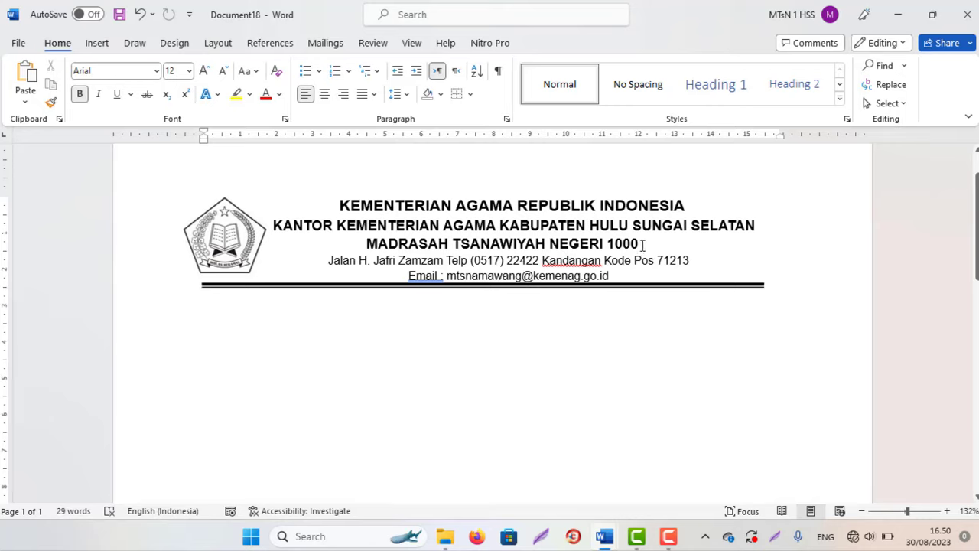
pyautogui.click(642, 245)
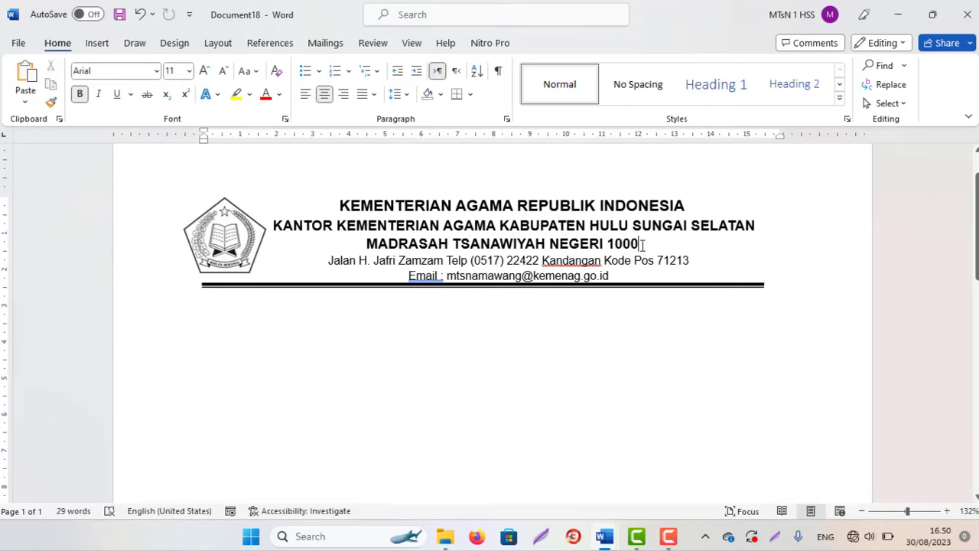
pyautogui.press('BackSpace')
pyautogui.press('BackSpace')
pyautogui.press('BackSpace')
pyautogui.press('BackSpace')
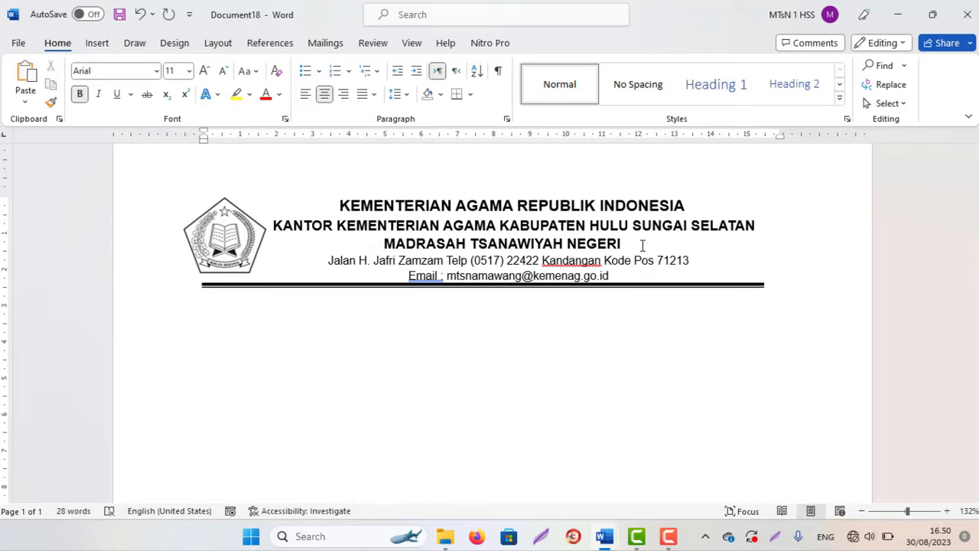
pyautogui.write('A')
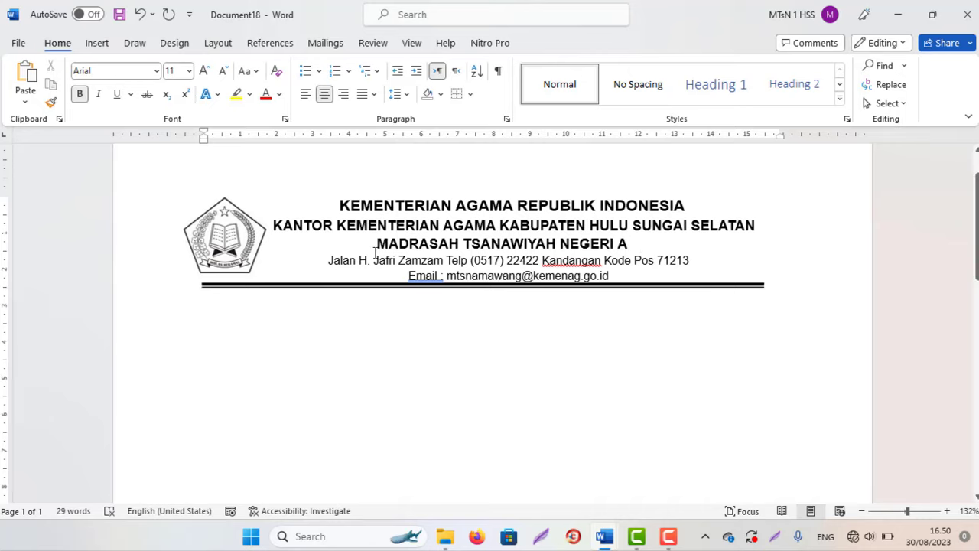
pyautogui.moveTo(328, 205)
pyautogui.mouseDown()
pyautogui.moveTo(631, 244)
pyautogui.moveTo(821, 284)
pyautogui.mouseUp()
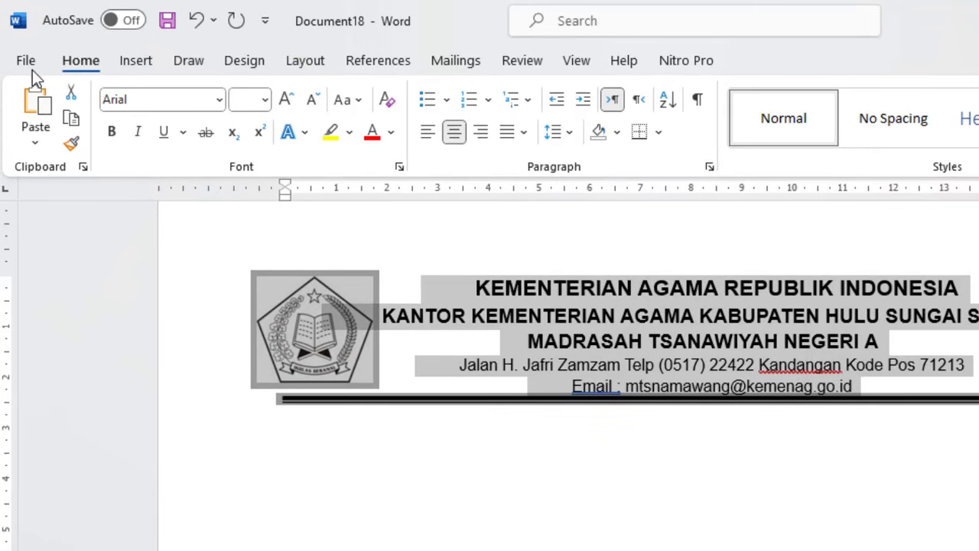
# Open AutoCorrect Options from File > More > Options > Proofing with the letterhead selected.
pyautogui.click(26, 63)
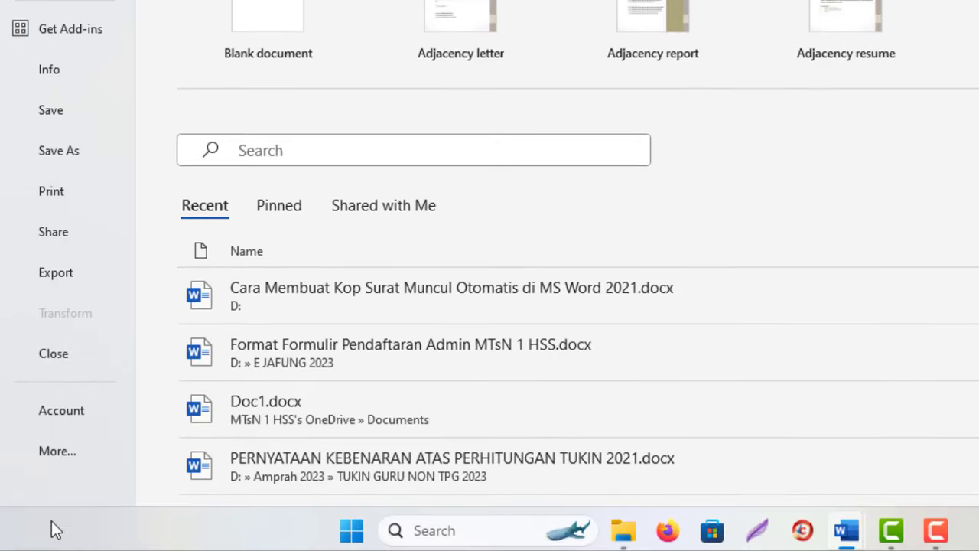
pyautogui.click(51, 458)
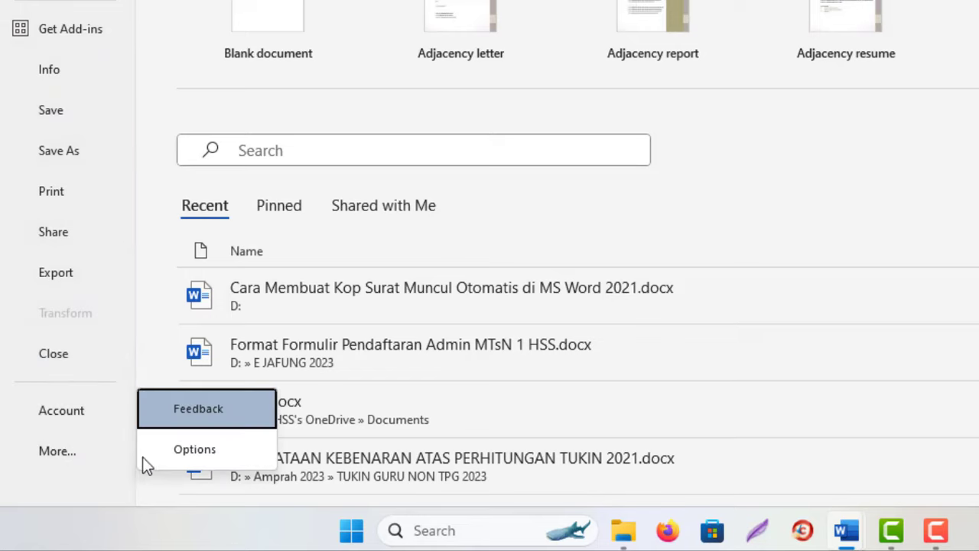
pyautogui.click(202, 451)
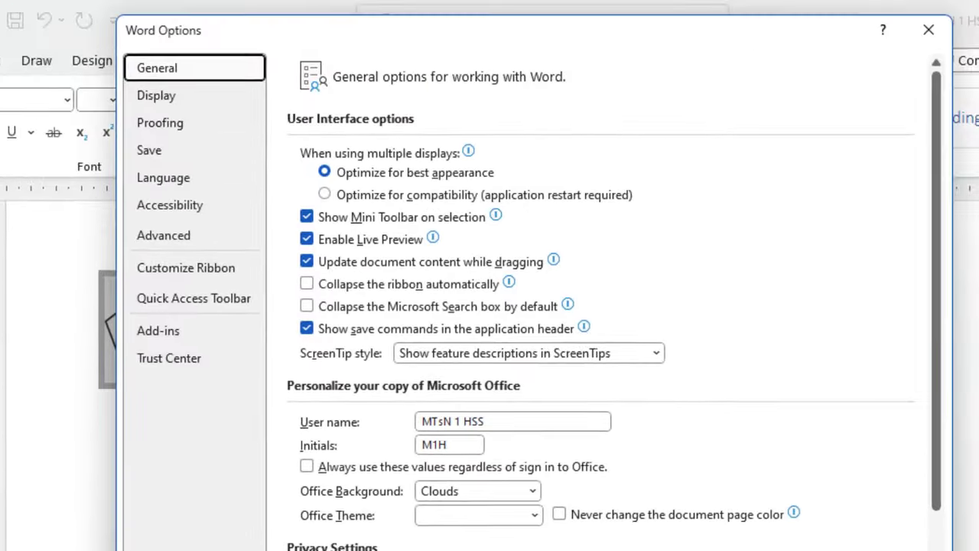
pyautogui.click(163, 130)
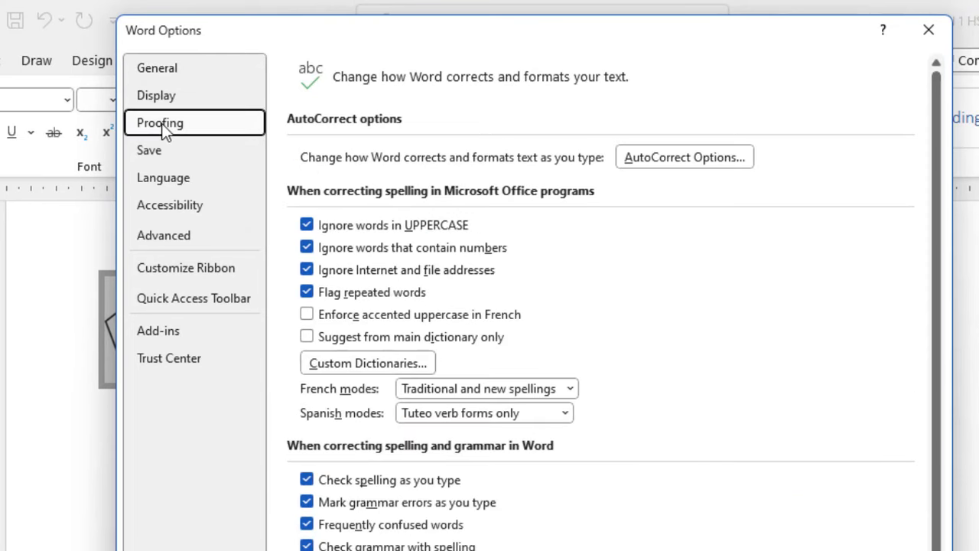
pyautogui.click(693, 160)
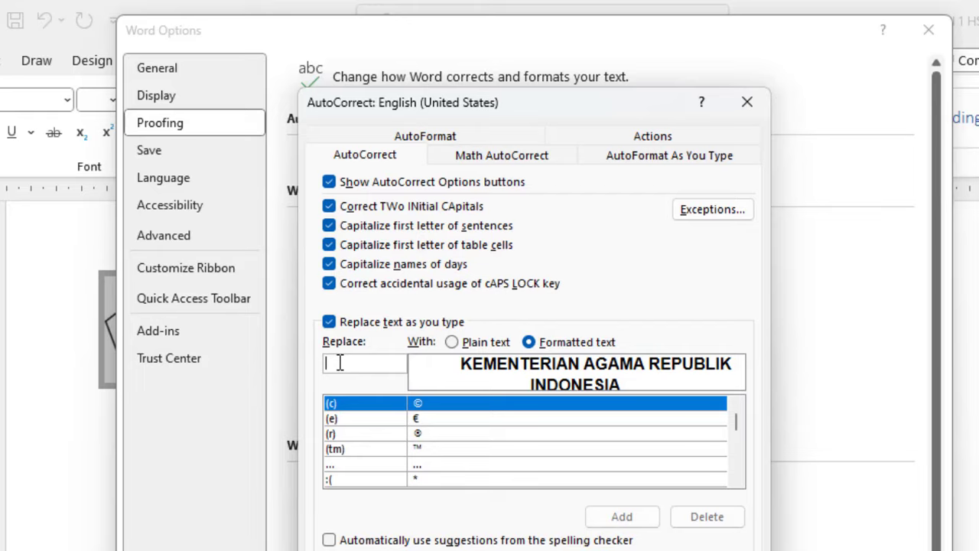
# Add the selected letterhead as formatted AutoCorrect entry 'ab' and close both settings dialogs.
pyautogui.write('a')
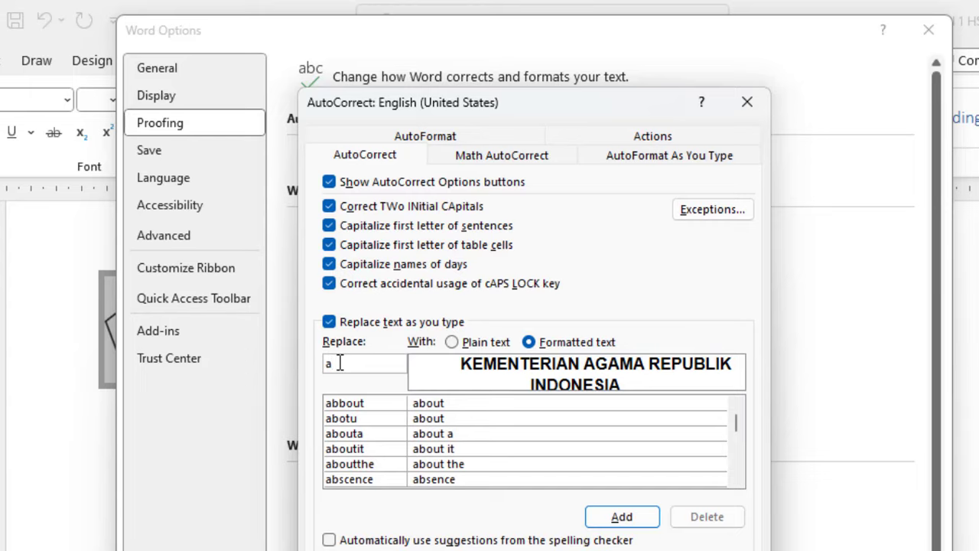
pyautogui.write('b')
pyautogui.press('BackSpace')
pyautogui.press('BackSpace')
pyautogui.press('capslock')
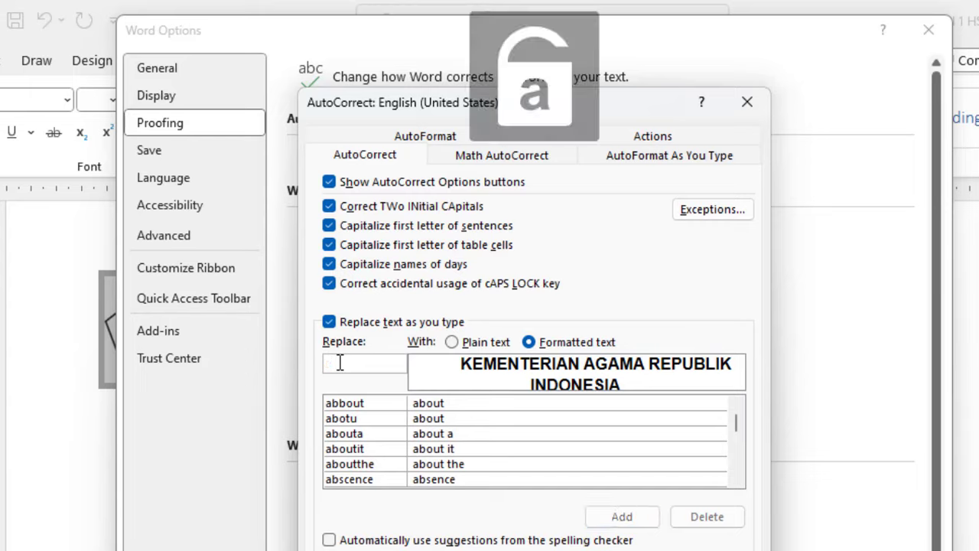
pyautogui.write('a')
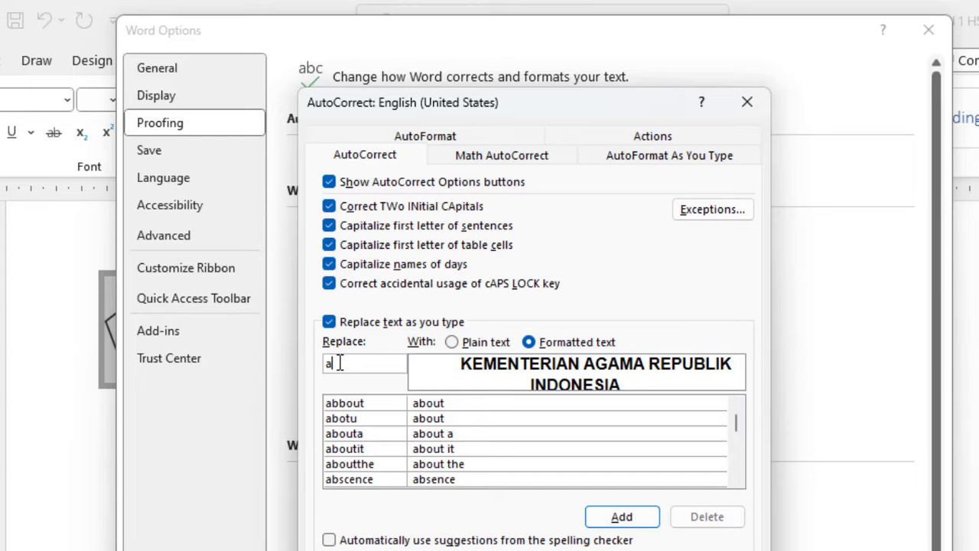
pyautogui.write('b')
pyautogui.click(622, 518)
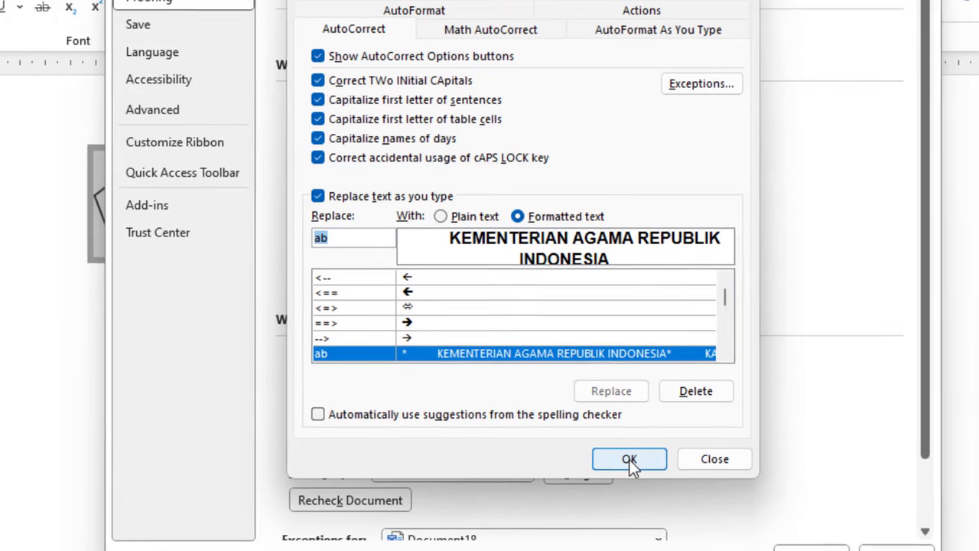
pyautogui.click(630, 459)
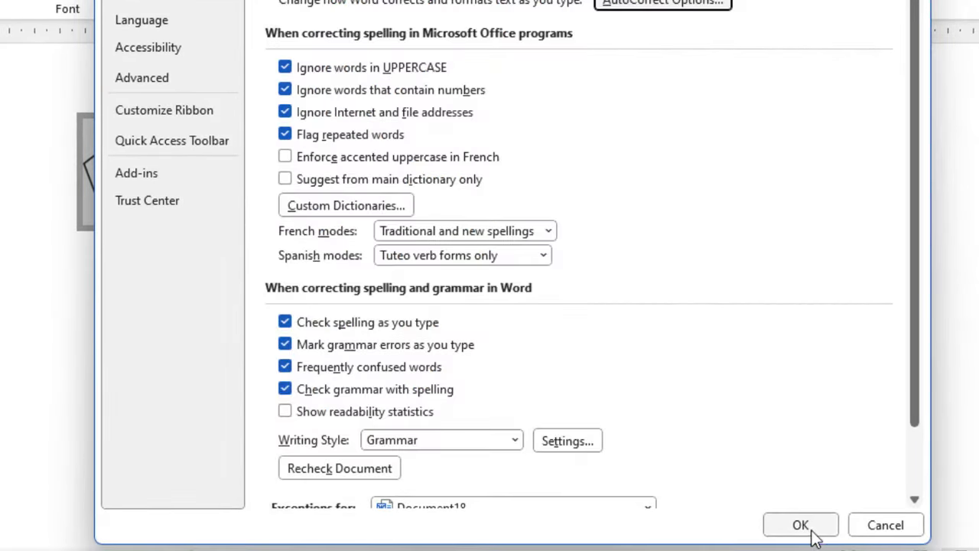
pyautogui.click(807, 530)
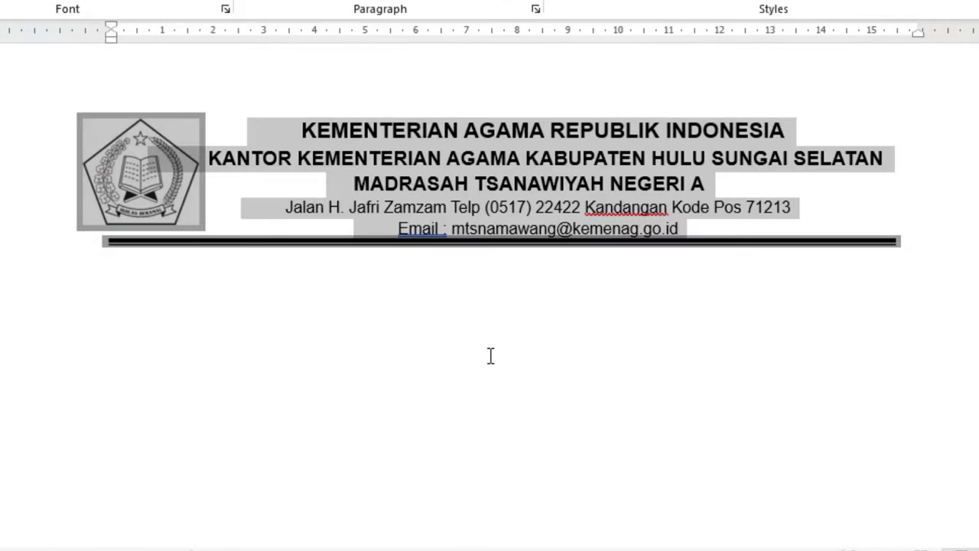
pyautogui.click(490, 356)
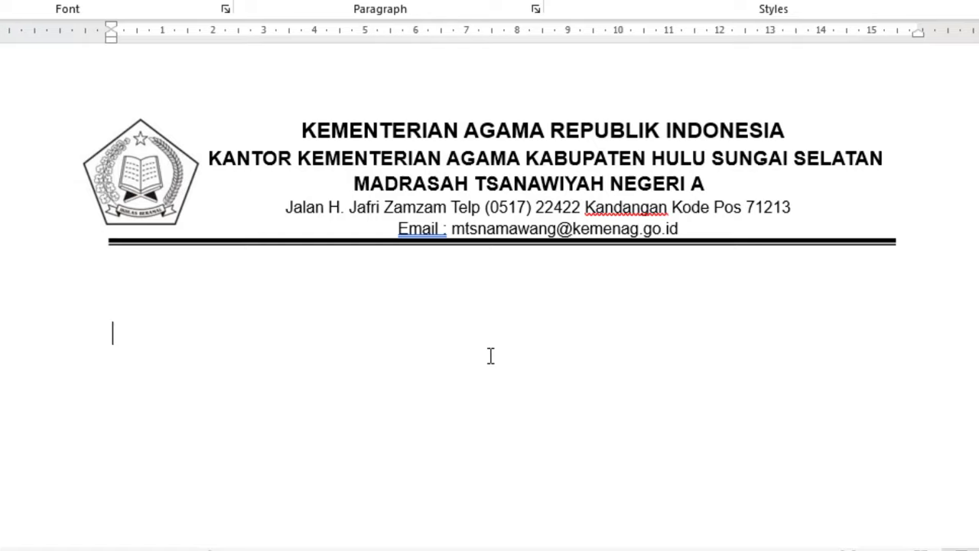
# Expand 'ab' into a second letterhead below the first, then close the document window.
pyautogui.write('ab')
pyautogui.press('F3')
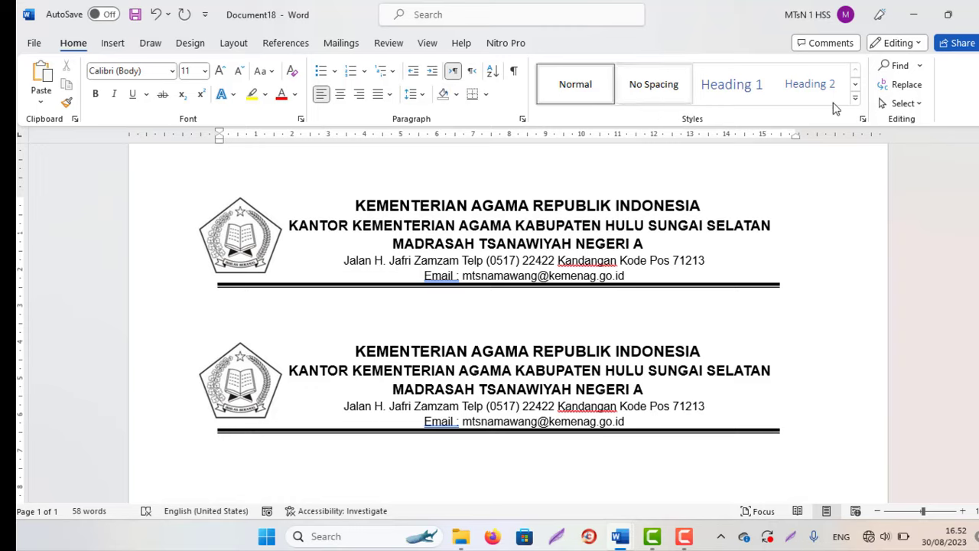
pyautogui.click(969, 23)
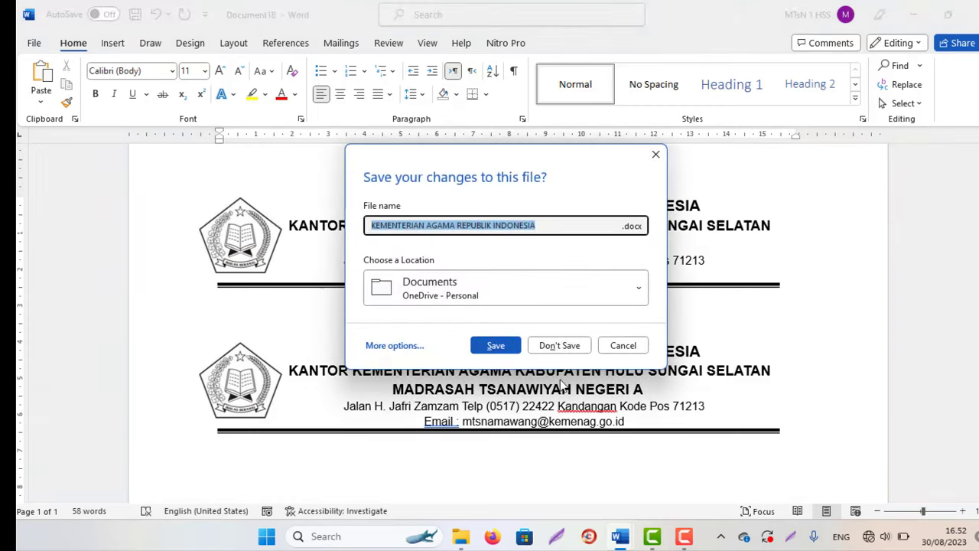
# Discard the test document, start a fresh maximized blank document, and expand 'ab' there.
pyautogui.click(563, 346)
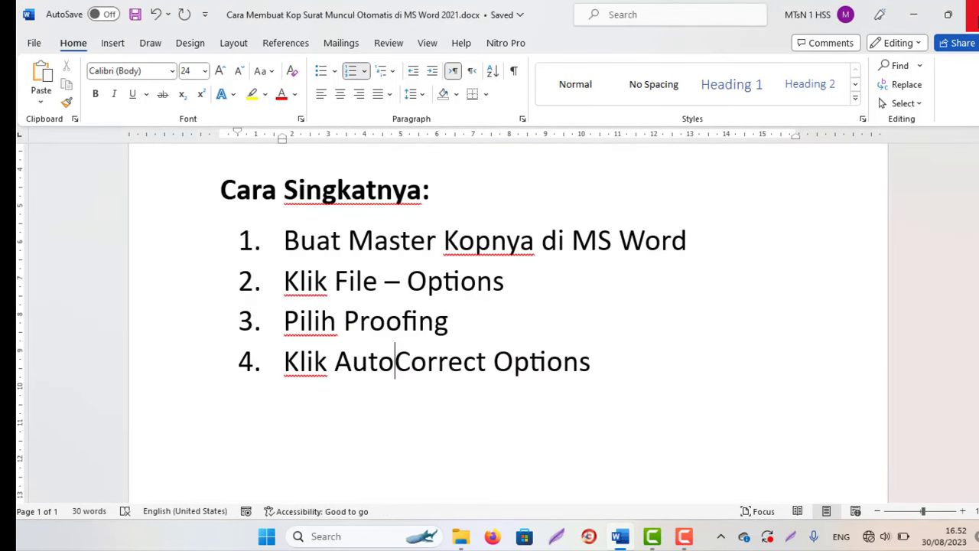
pyautogui.click(914, 14)
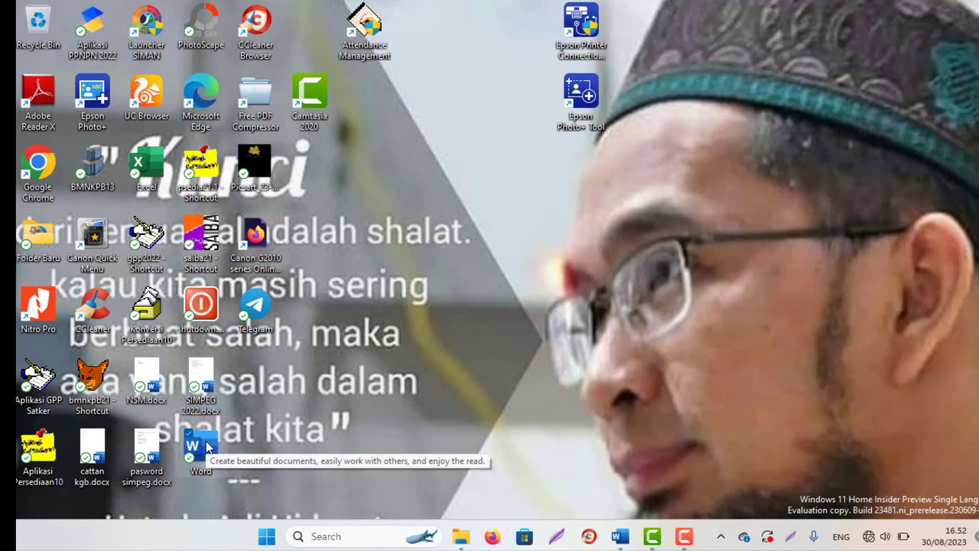
pyautogui.doubleClick(206, 447)
pyautogui.click(322, 237)
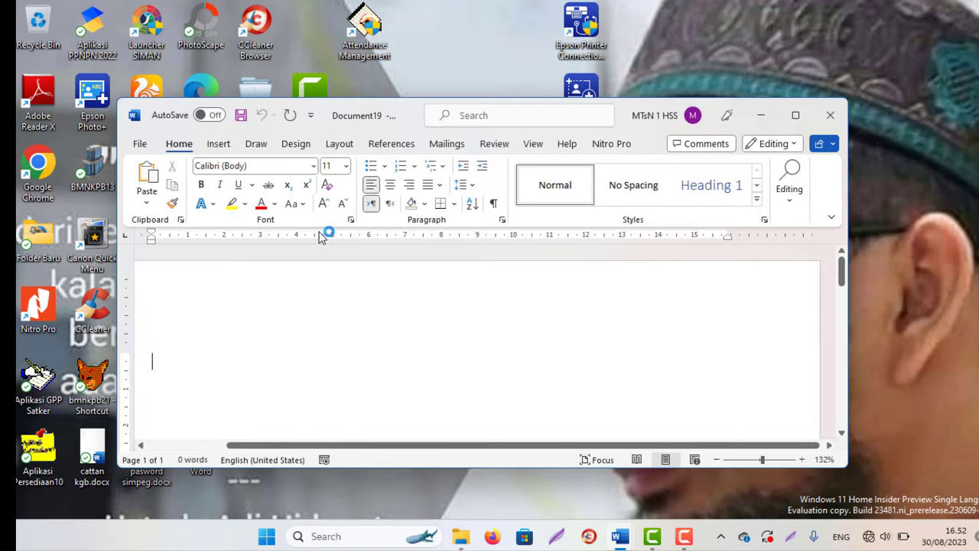
pyautogui.click(796, 116)
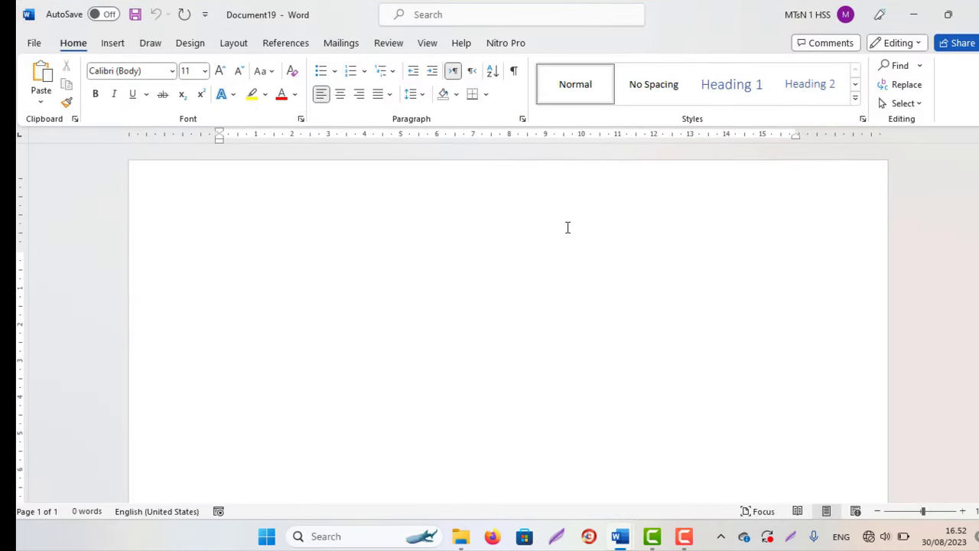
pyautogui.write('ab')
pyautogui.press('Return')
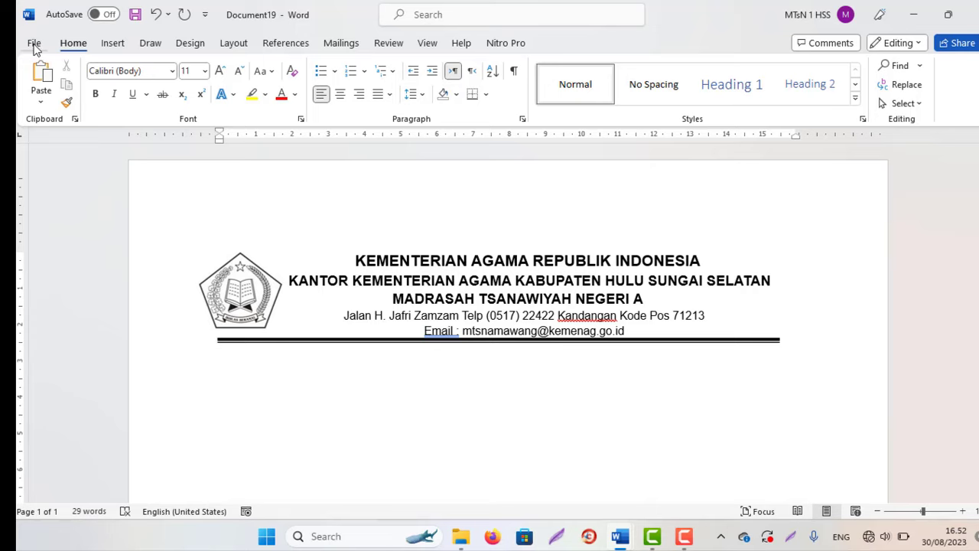
# Delete the 'ab' entry from the AutoCorrect list in Proofing options and confirm.
pyautogui.click(34, 43)
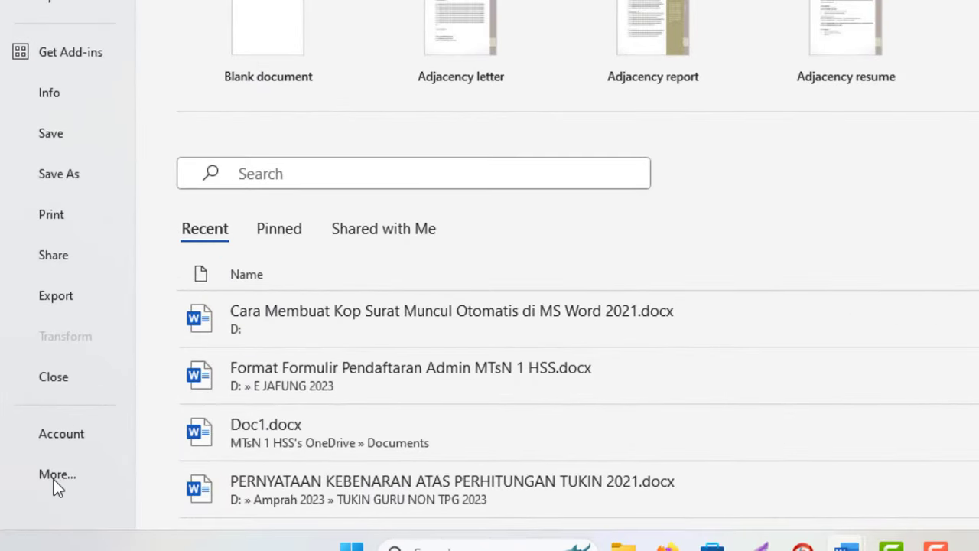
pyautogui.click(55, 479)
pyautogui.click(196, 477)
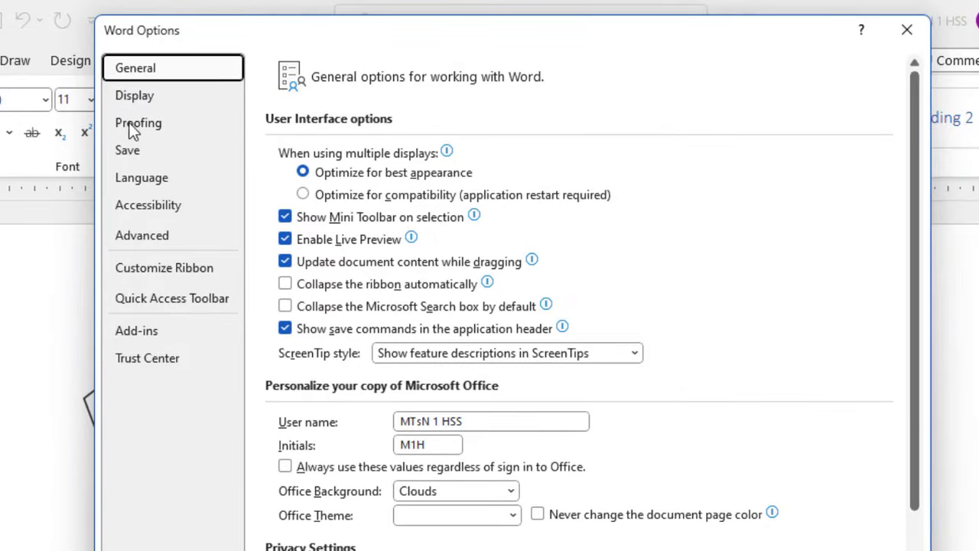
pyautogui.click(130, 126)
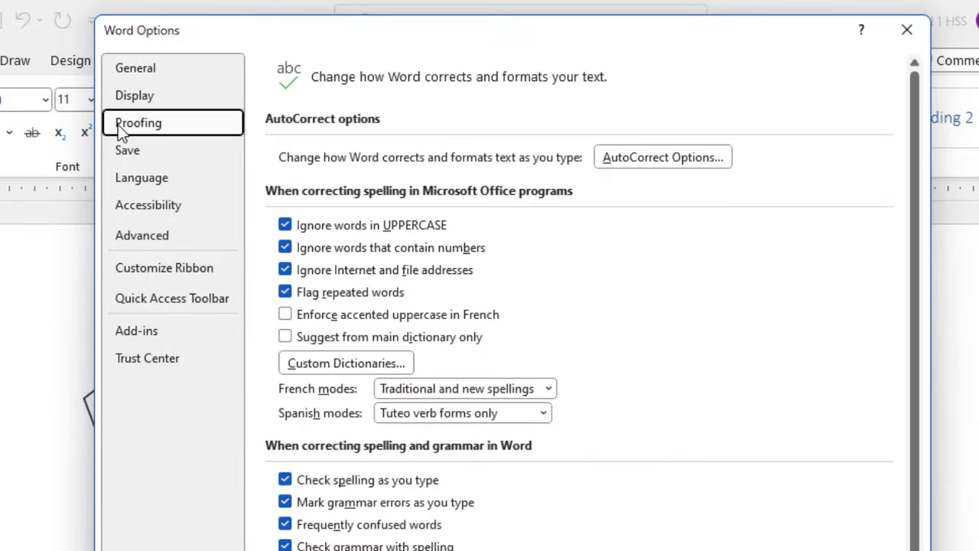
pyautogui.click(660, 158)
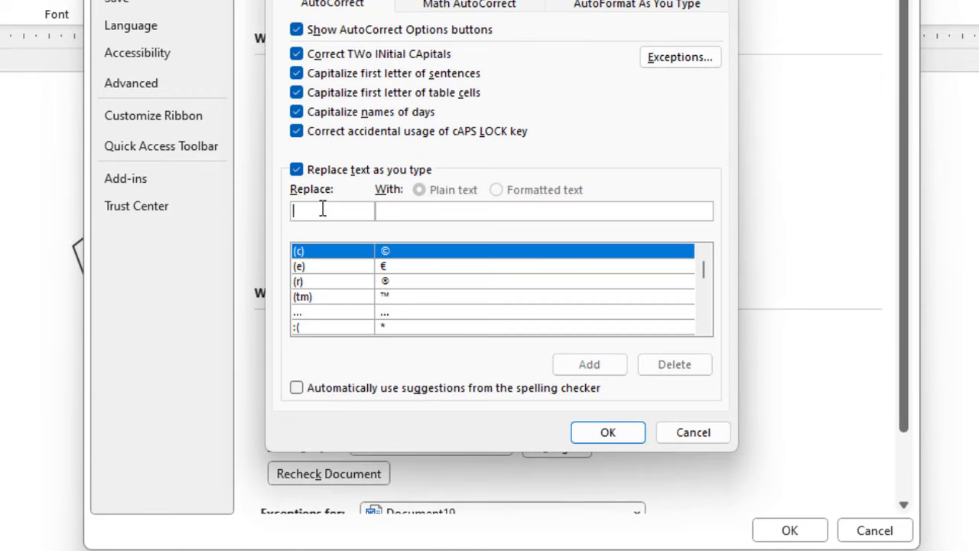
pyautogui.write('ab')
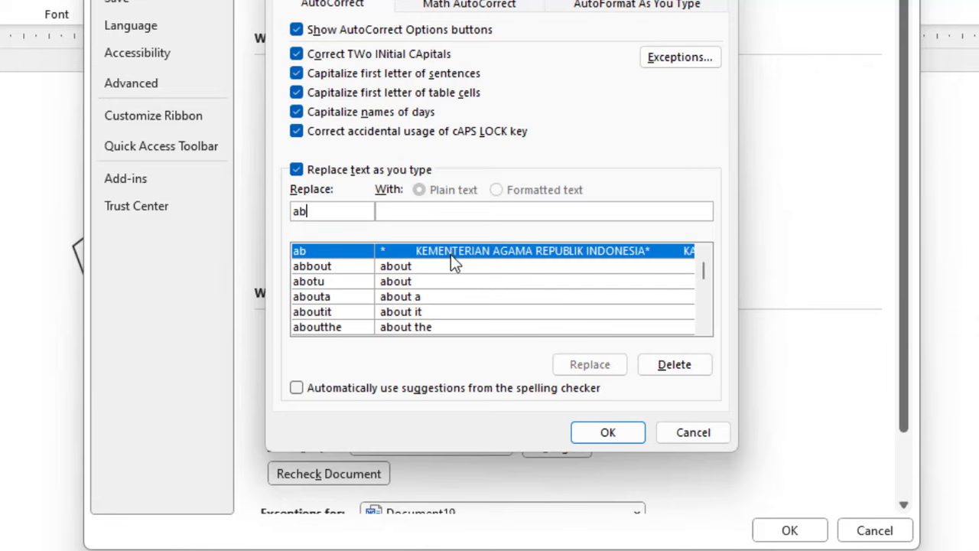
pyautogui.click(679, 368)
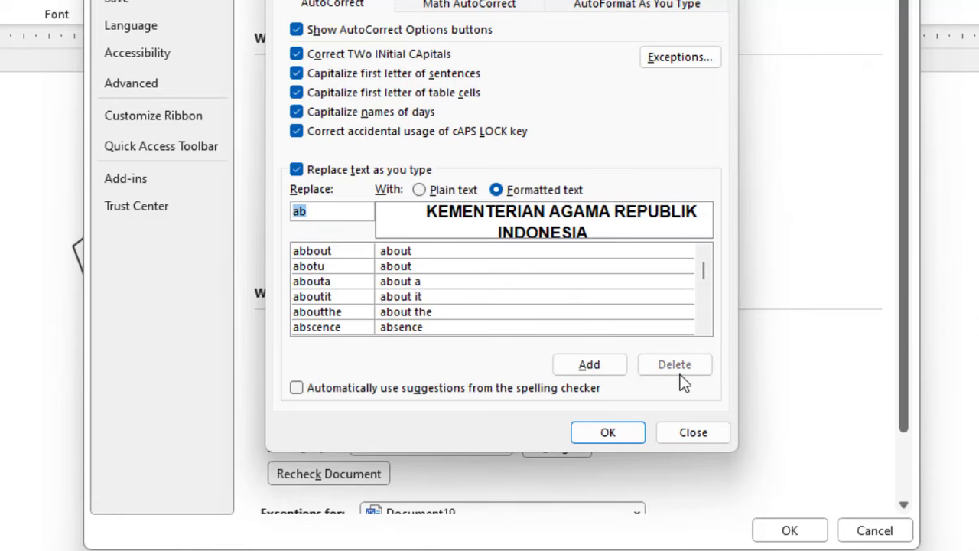
pyautogui.click(605, 431)
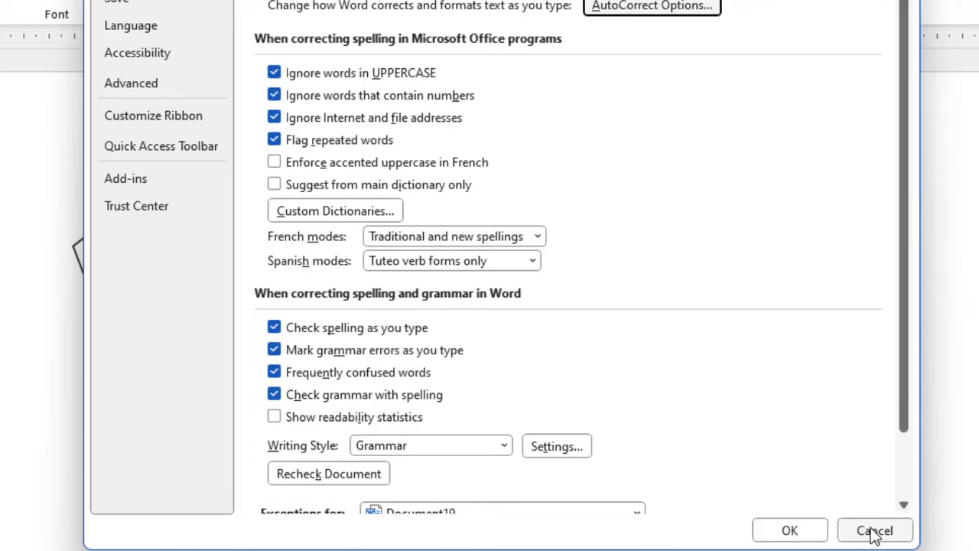
pyautogui.click(789, 530)
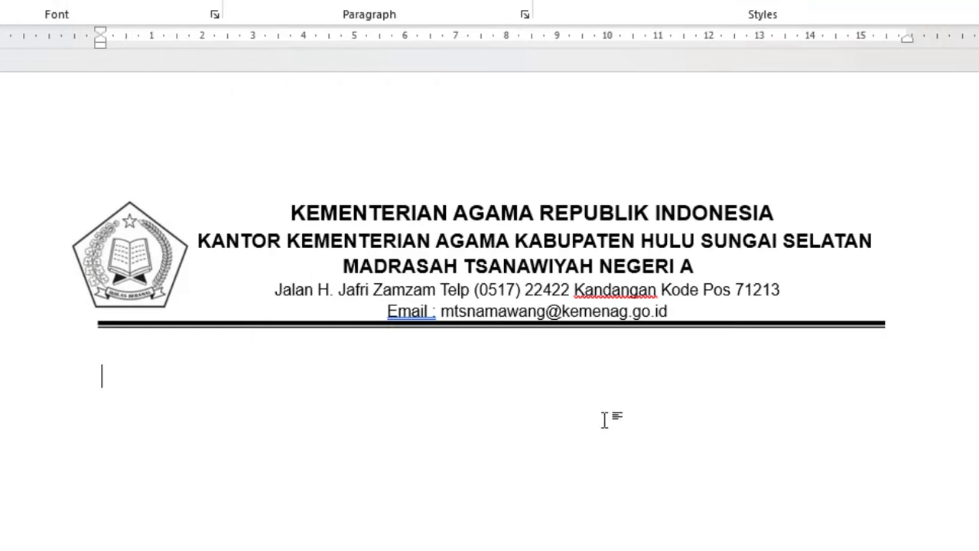
pyautogui.write('ab')
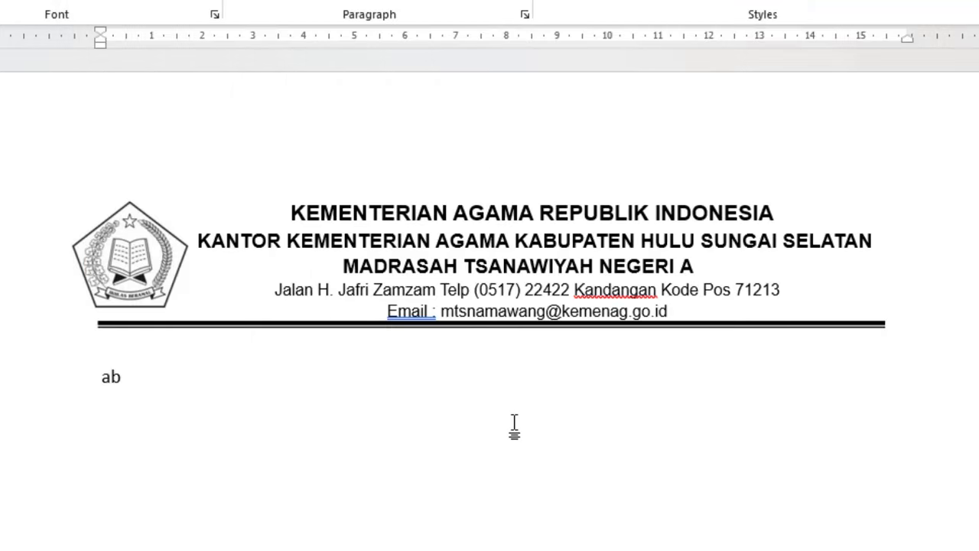
pyautogui.press('Return')
pyautogui.moveTo(113, 375)
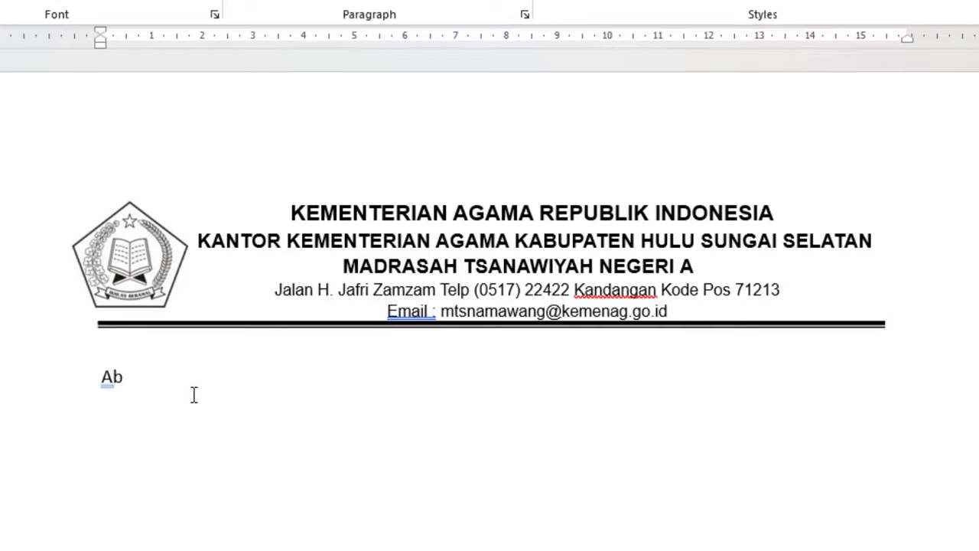
pyautogui.moveTo(192, 396); pyautogui.dragTo(102, 376)
pyautogui.press('BackSpace')
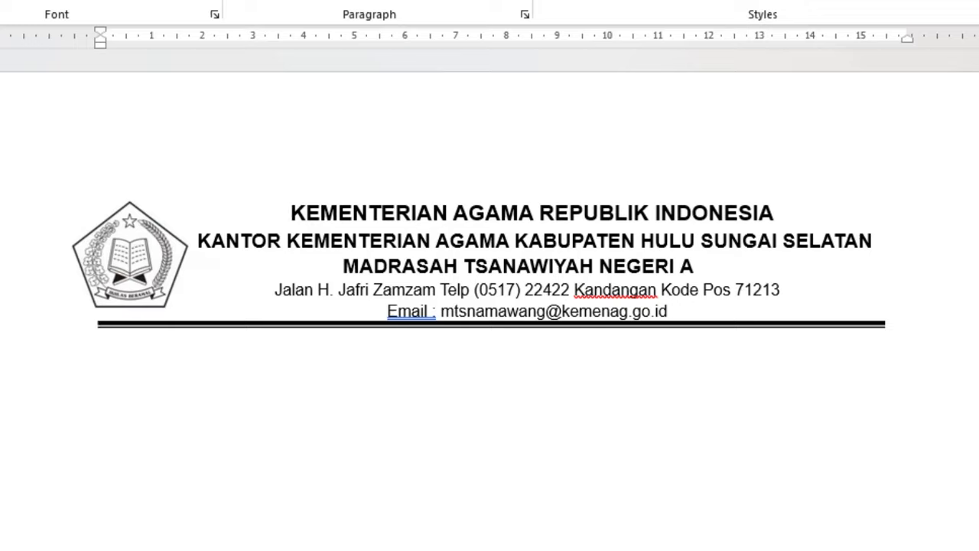